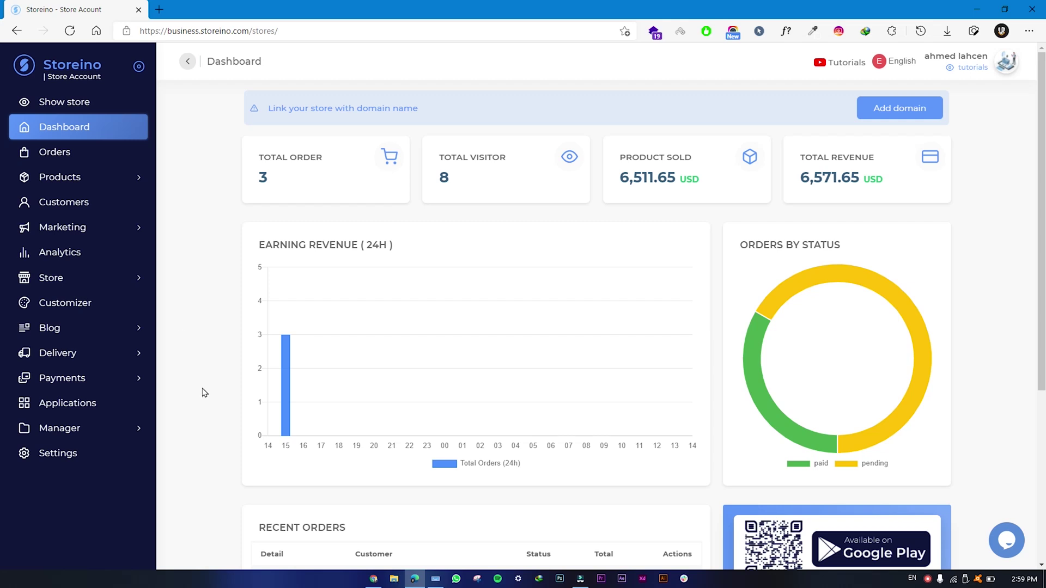
- Show the store's installed Applications and expand the Marketing features list
left_click(104, 406)
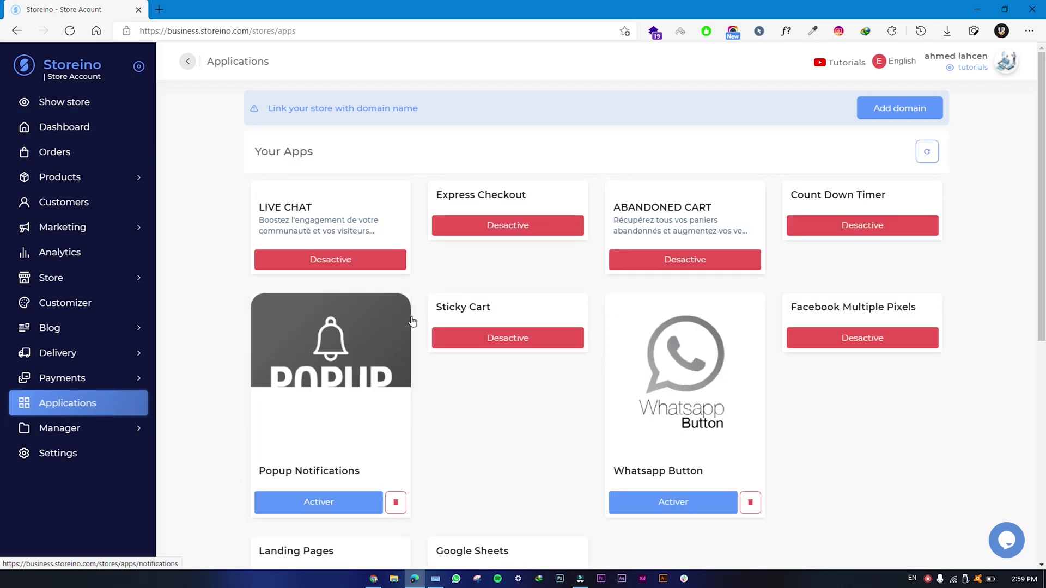
scroll(602, 321, "down", 3)
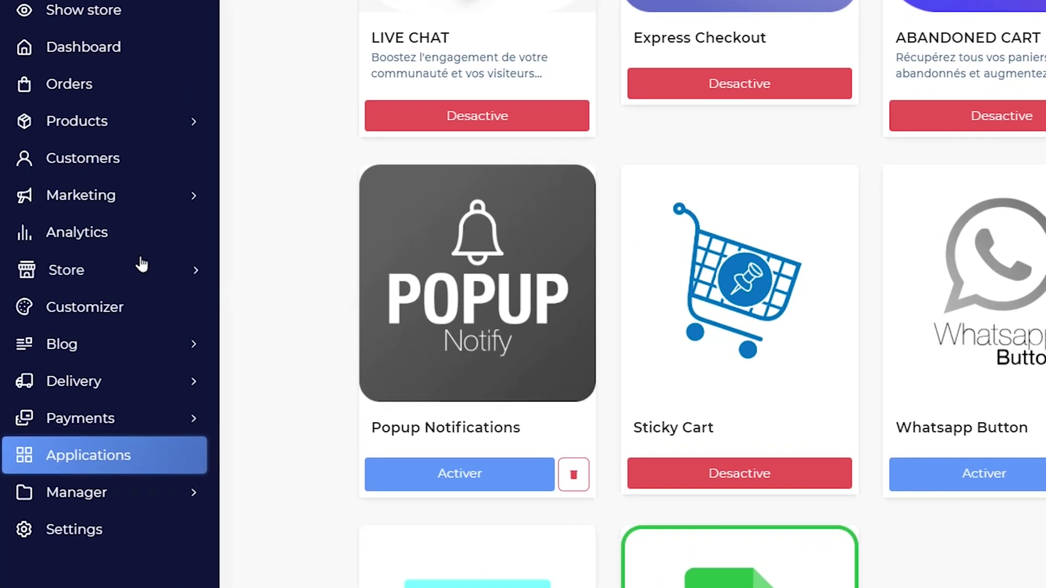
left_click(106, 195)
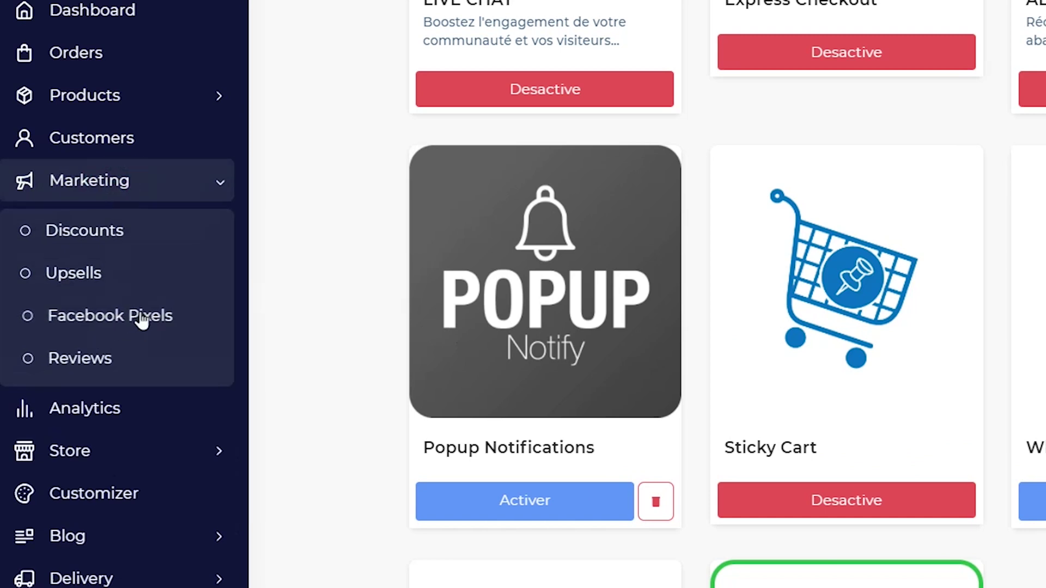
- On the Facebook Pixels page, change the MAD conversion value from 1 to 9 and apply it
left_click(140, 319)
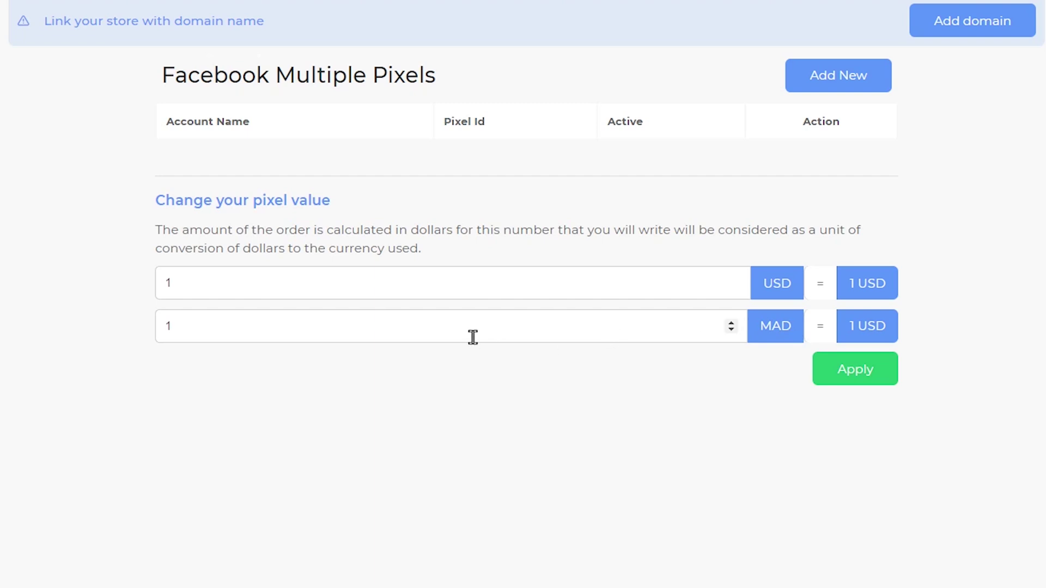
left_click(237, 325)
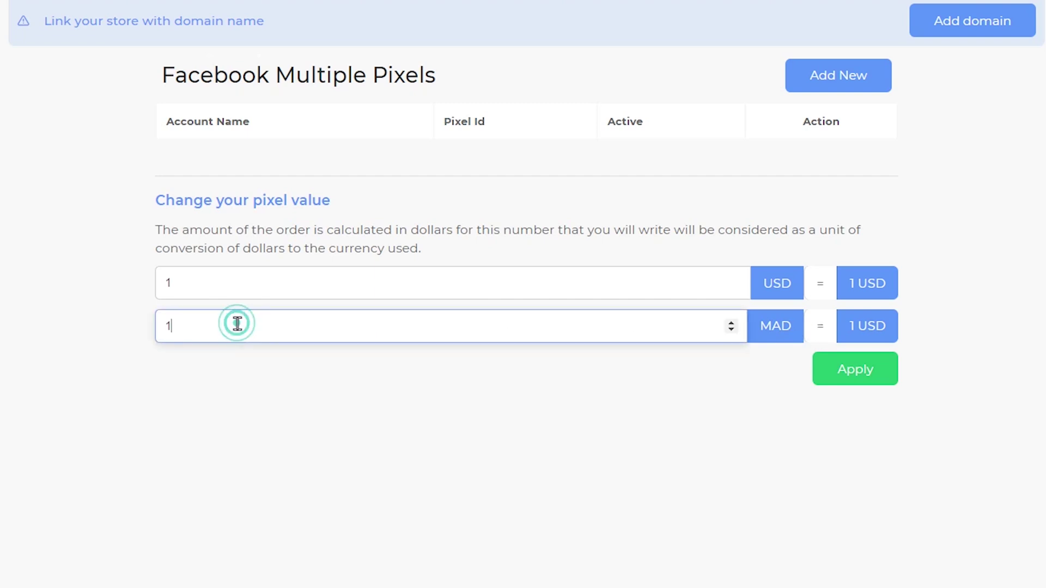
double_click(182, 327)
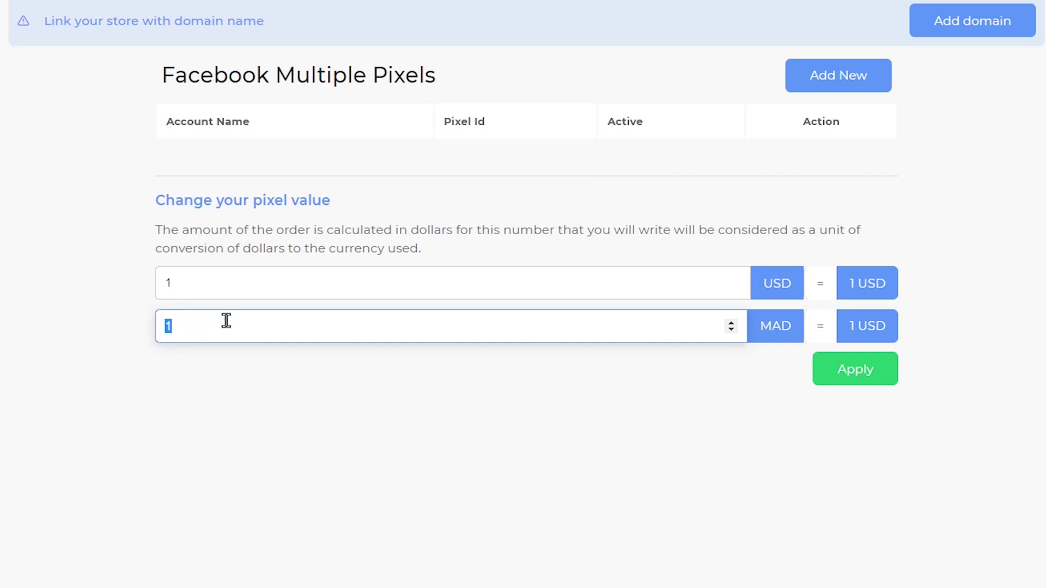
left_click(227, 321)
left_click(169, 324)
left_click(231, 319)
key("BackSpace")
type("9")
left_click(404, 375)
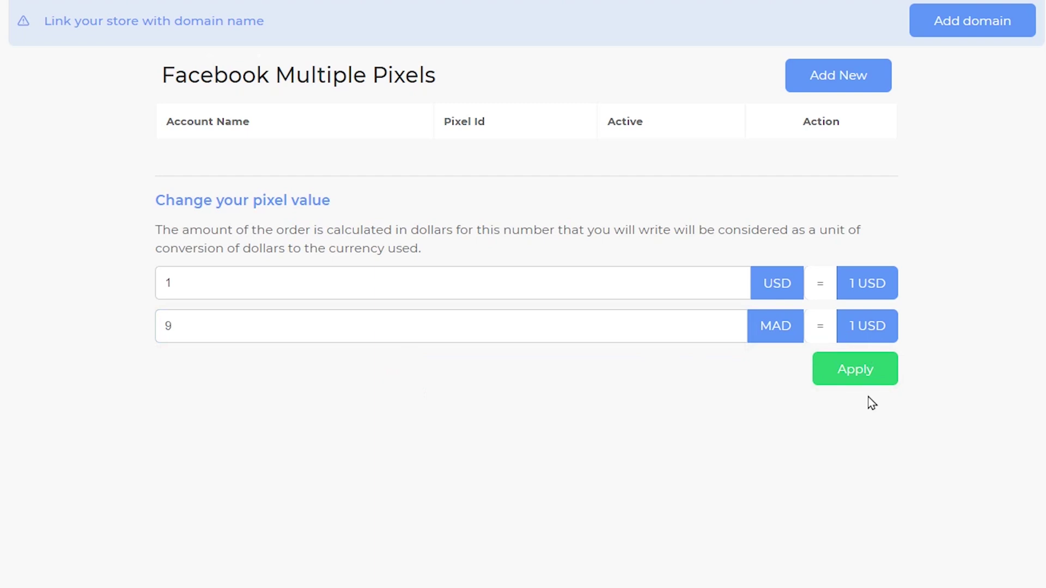
left_click(861, 383)
- Begin a new Facebook pixel entry from the Multiple Pixels list
left_click(833, 86)
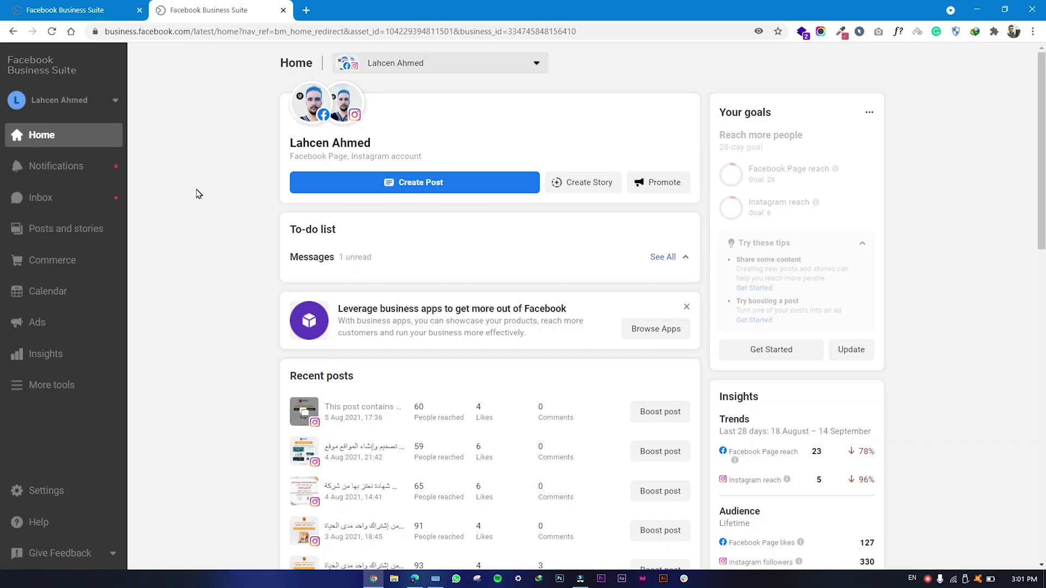
- Reach the pixel's Settings in Events Manager via More tools and copy its Pixel ID
left_click(68, 385)
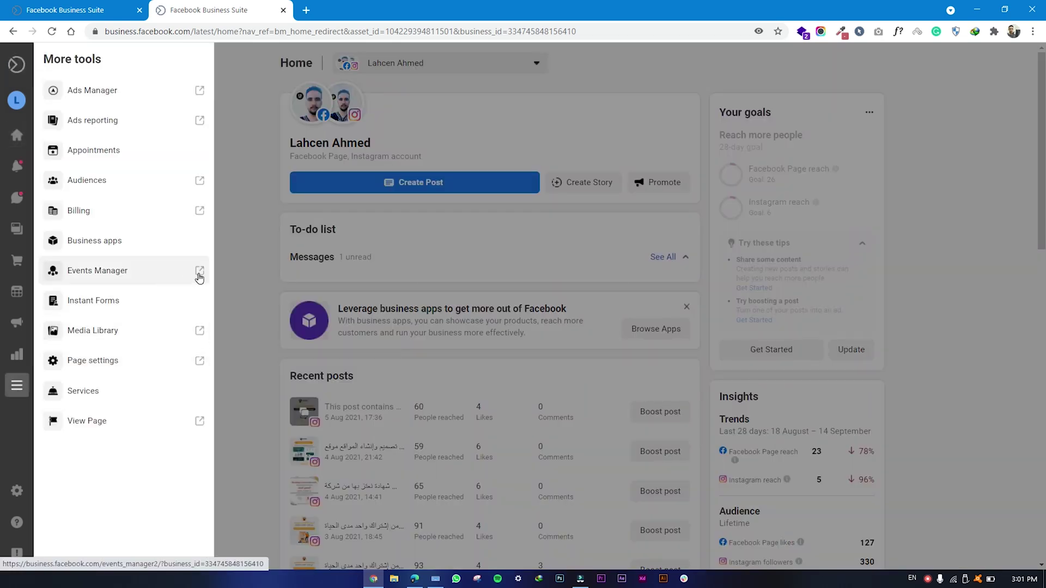
left_click(200, 277)
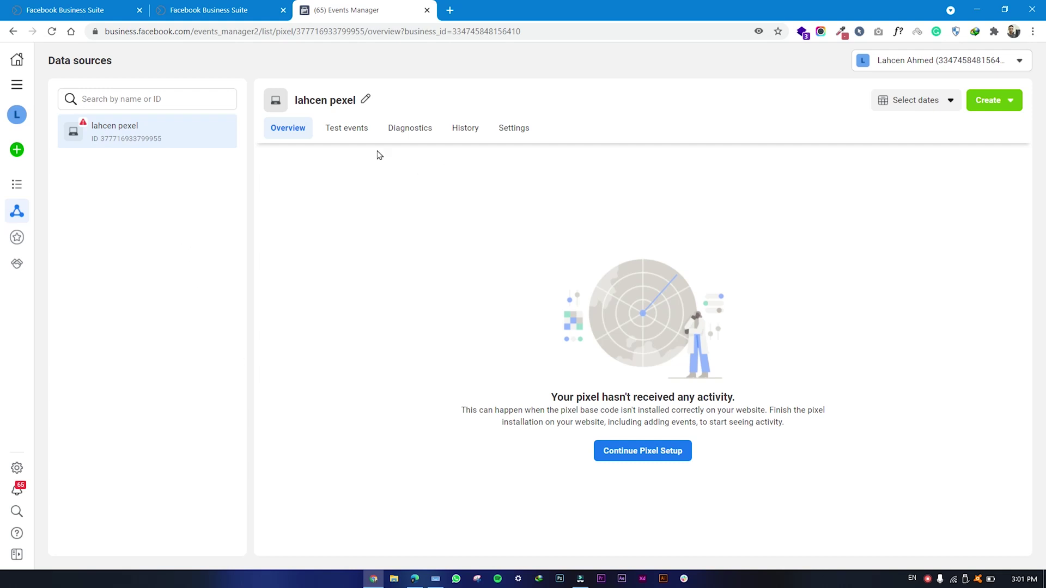
left_click(173, 129)
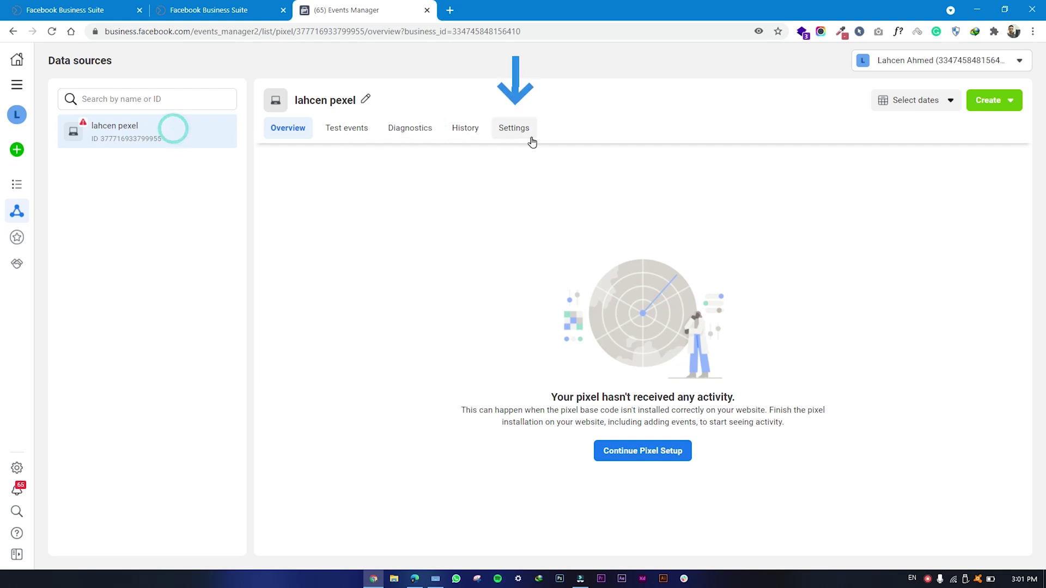
left_click(531, 140)
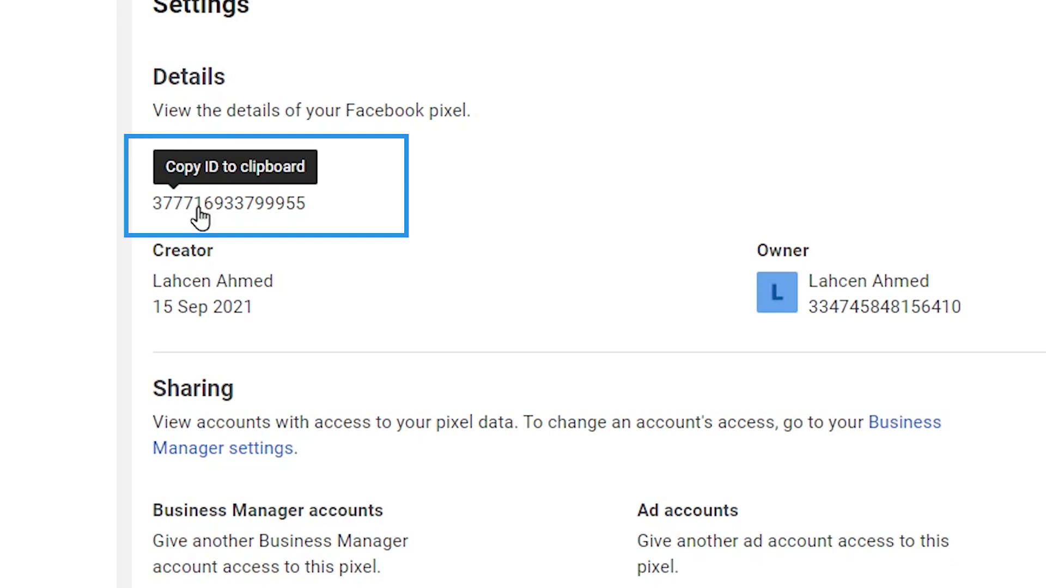
left_click(200, 217)
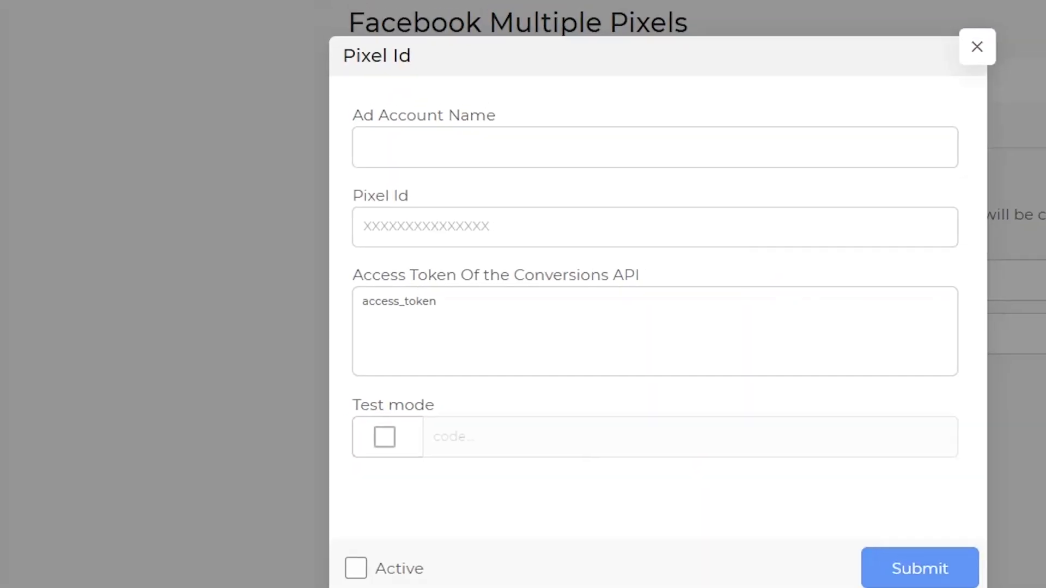
- Paste the Pixel ID, name the ad account 'storeino test ad account', then return to Events Manager for the token
left_click(404, 257)
key("ctrl+v")
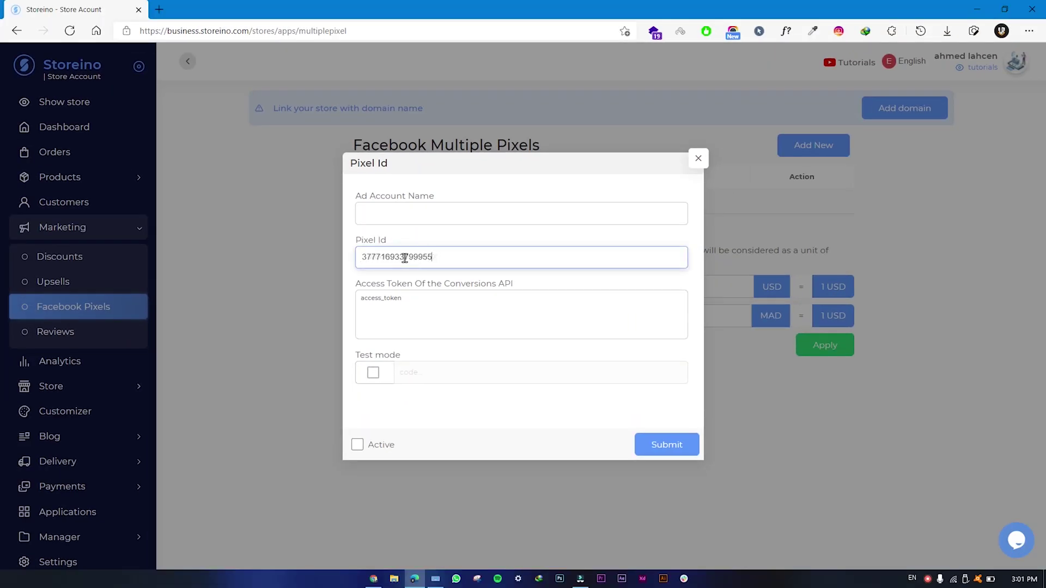
left_click(410, 219)
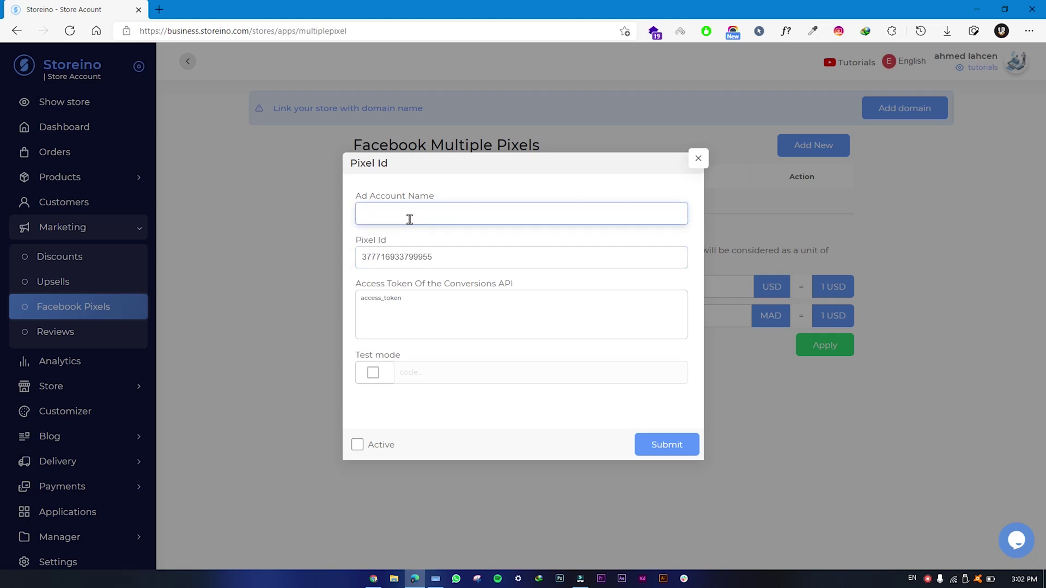
type("storeino test ad acco")
type("unt")
left_click(424, 303)
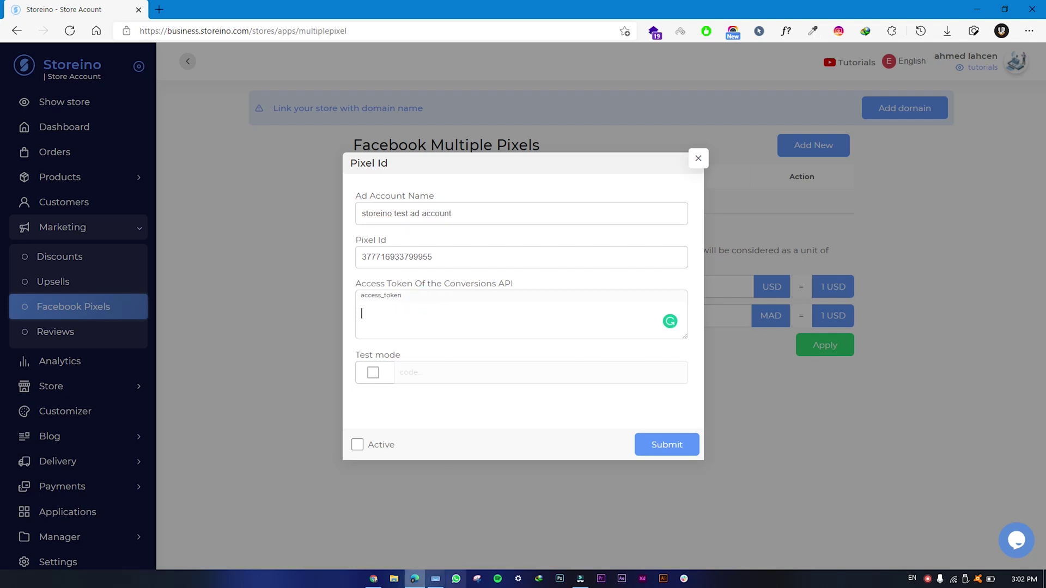
key("alt+Tab")
scroll(446, 300, "down", 1)
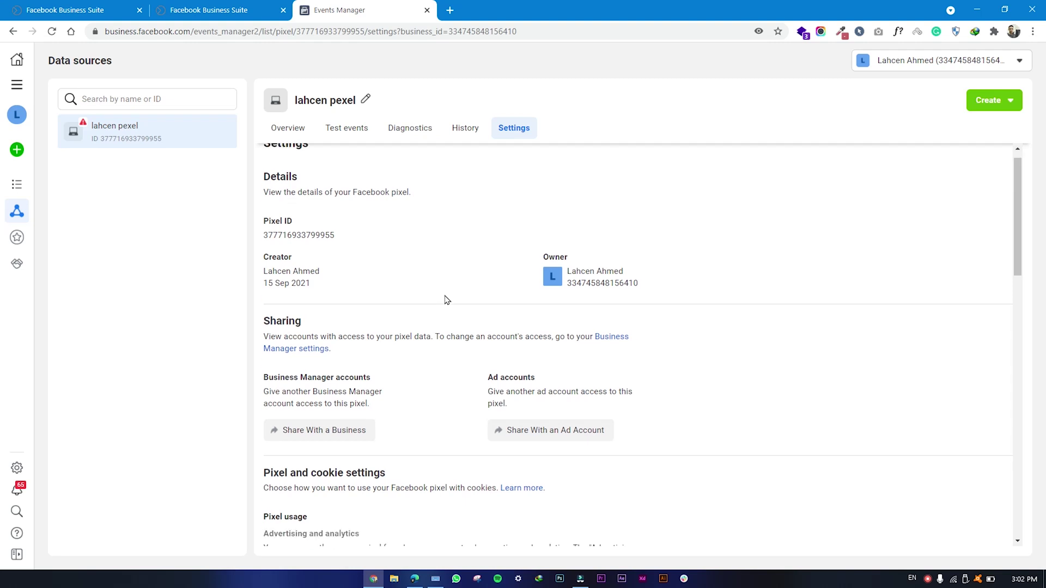
scroll(446, 300, "down", 3)
scroll(447, 299, "down", 1)
scroll(446, 299, "down", 1)
scroll(446, 300, "down", 3)
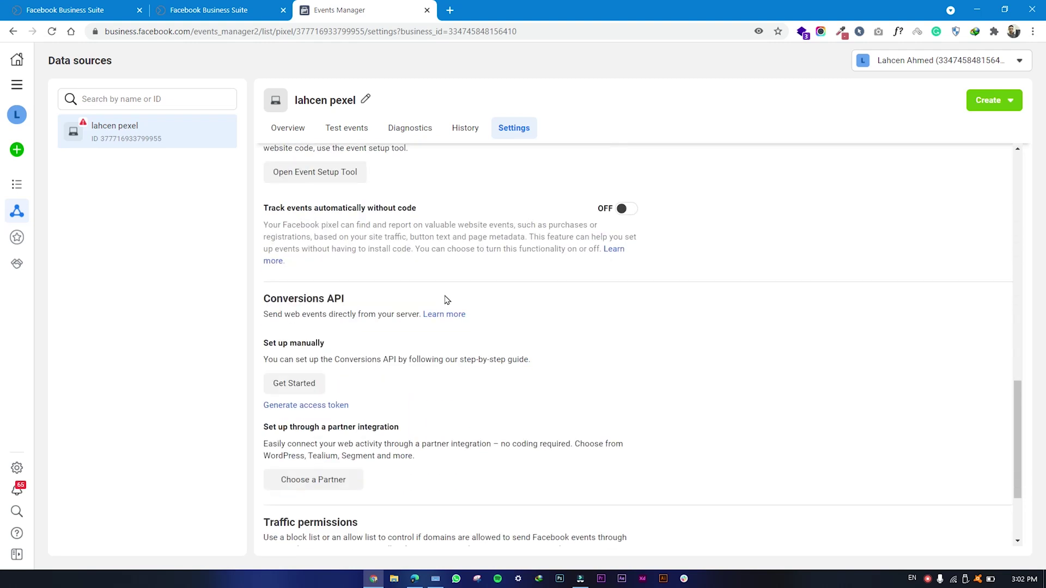
left_click_drag(263, 330, 341, 330)
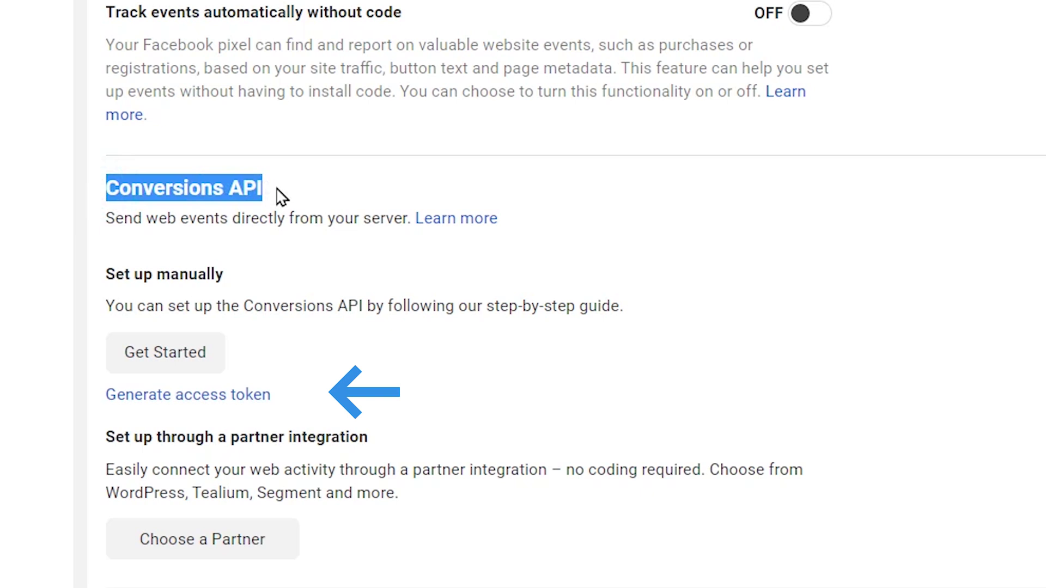
- Generate a Conversions API access token for the pixel and copy it
left_click(275, 190)
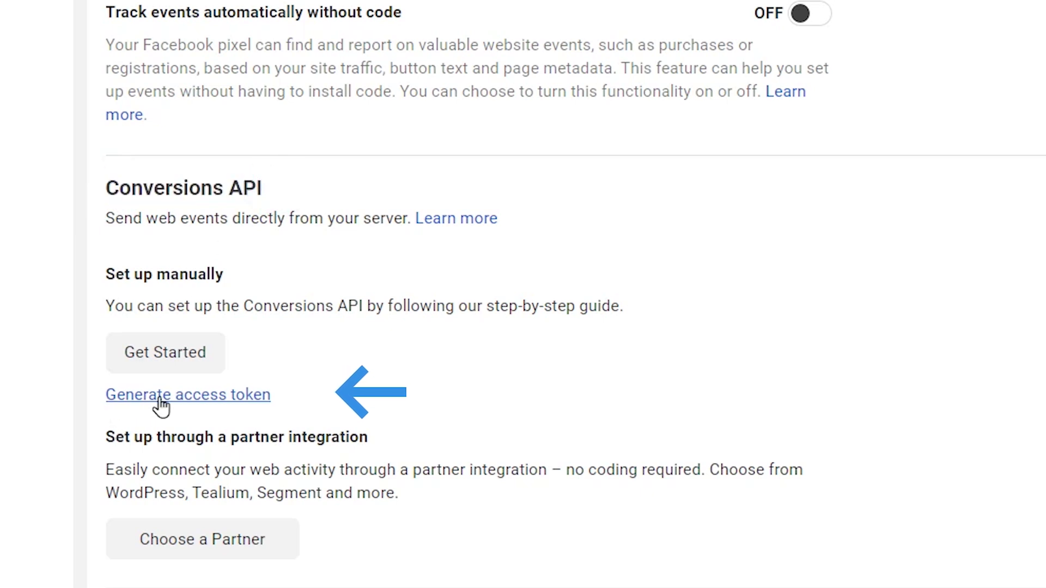
left_click(177, 405)
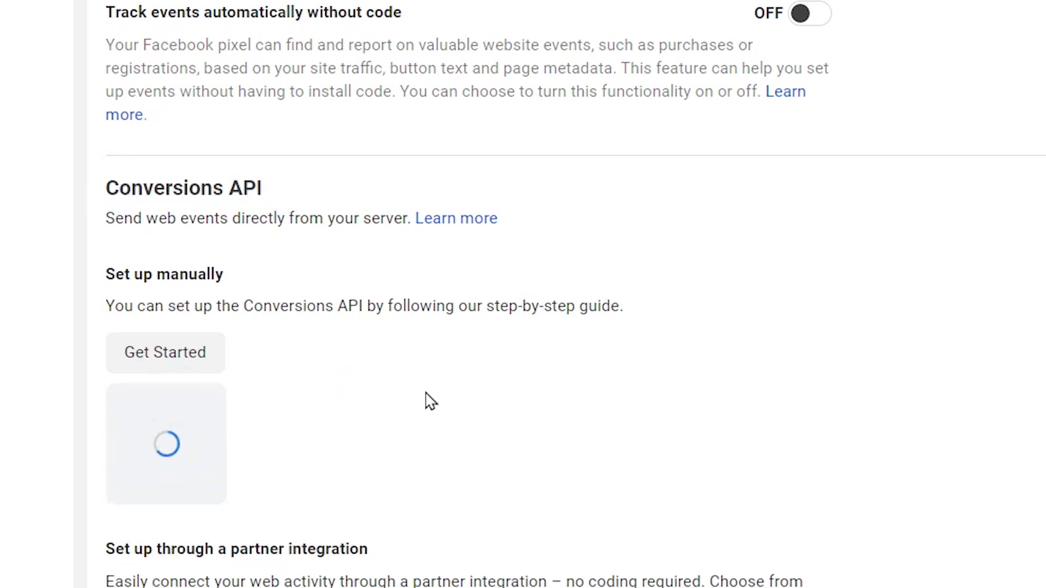
scroll(421, 402, "down", 3)
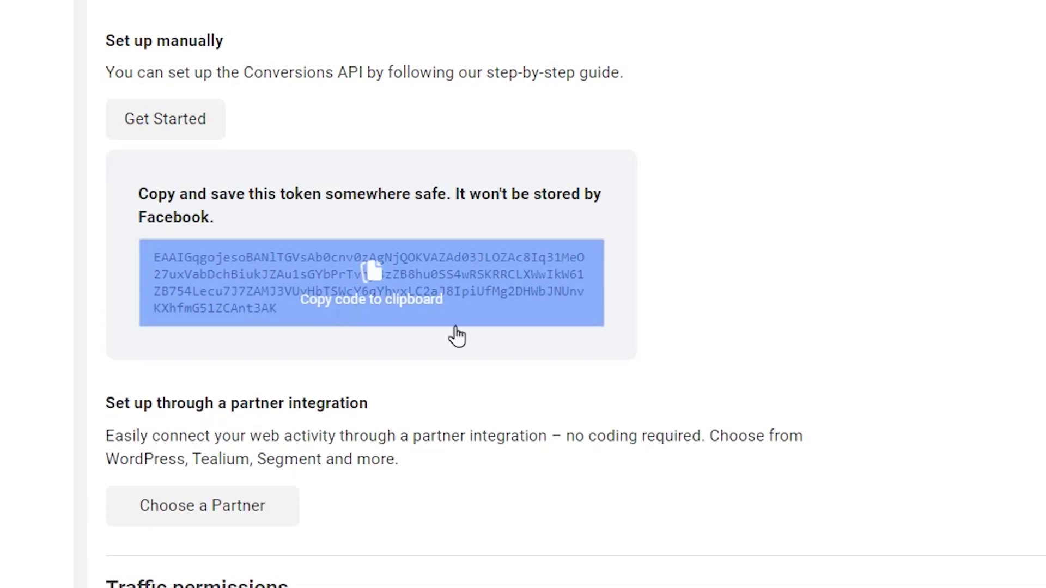
left_click(409, 293)
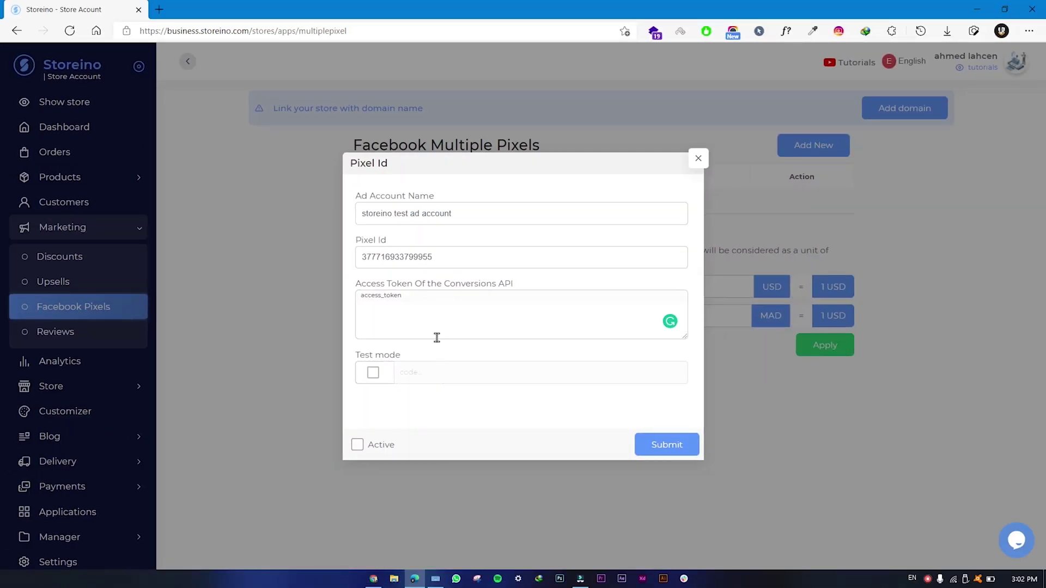
- Paste the access token into the pixel form, enable Test mode, and return to Events Manager
key("ctrl+v")
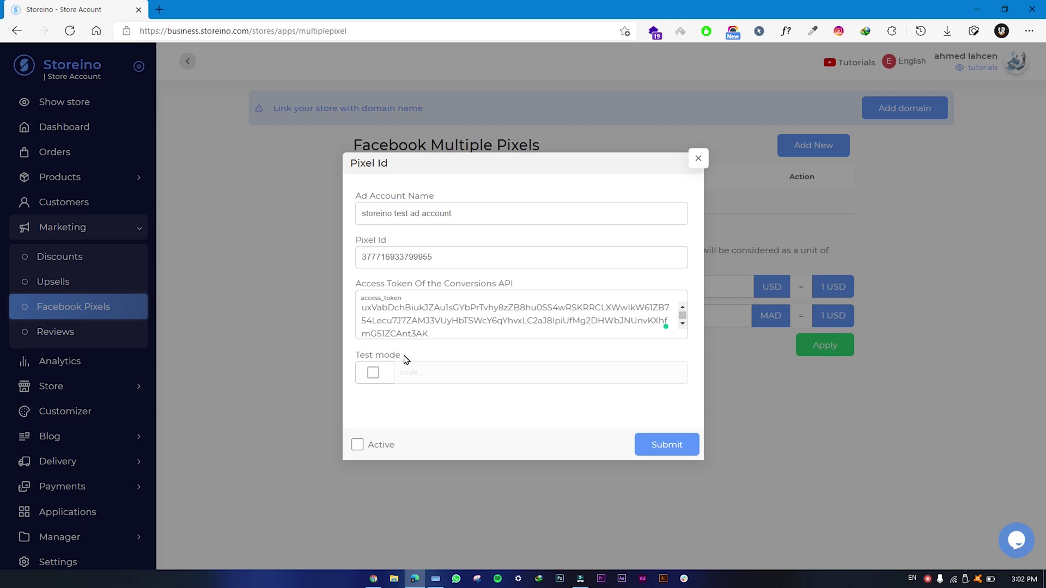
left_click(373, 373)
left_click(373, 577)
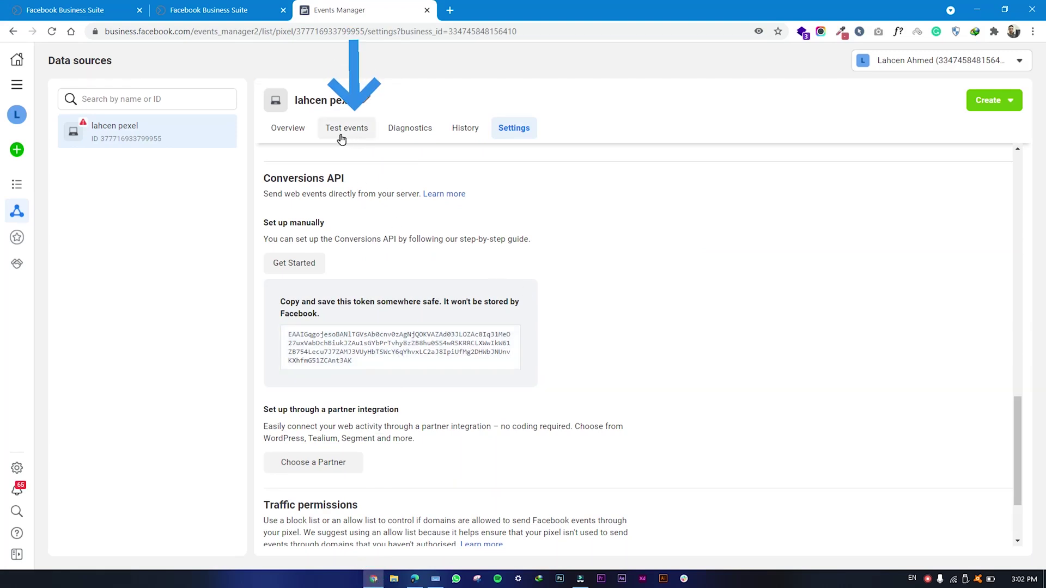
- From the pixel's Test events page, copy the test event code TEST12726
left_click(343, 137)
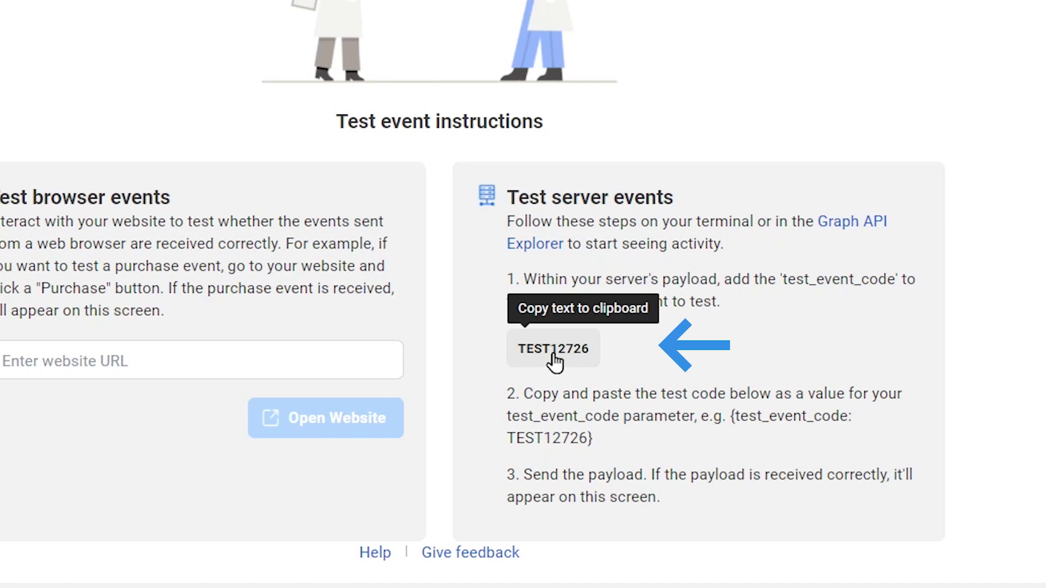
left_click(553, 351)
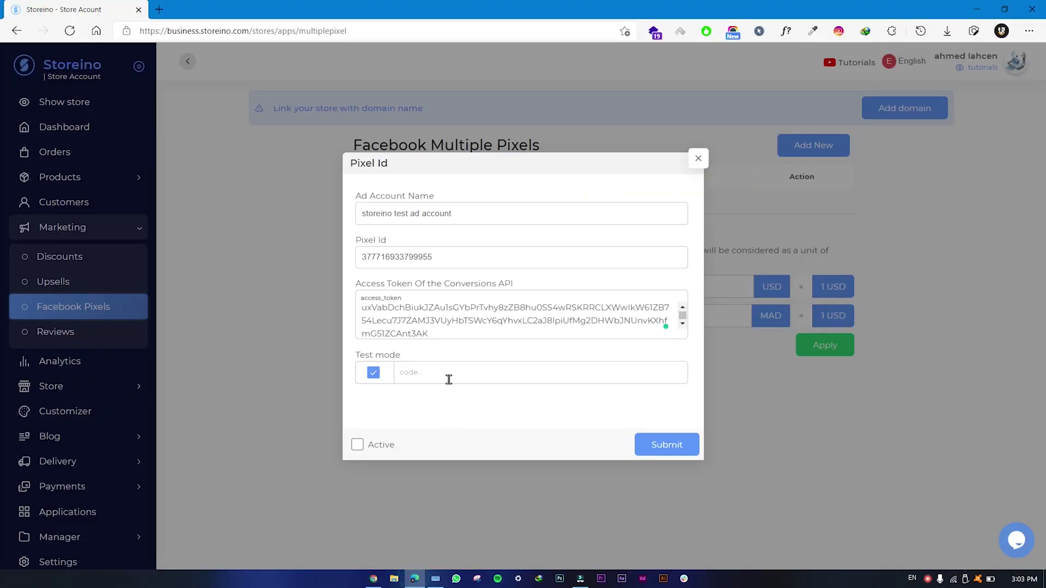
- Enter test code TEST12726, mark the pixel Active, and submit it to the pixel list
left_click(448, 379)
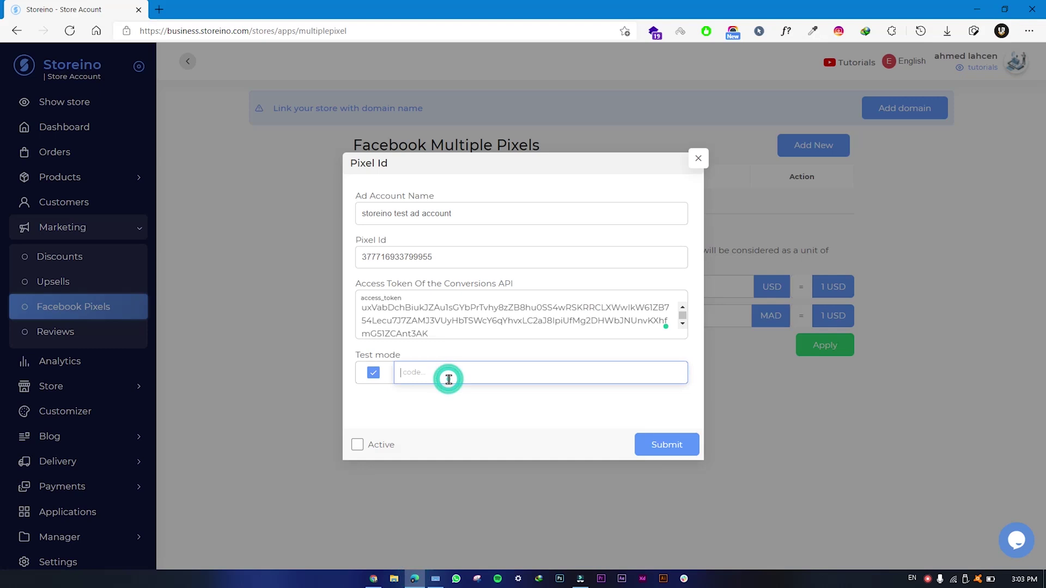
key("ctrl+v")
left_click(424, 416)
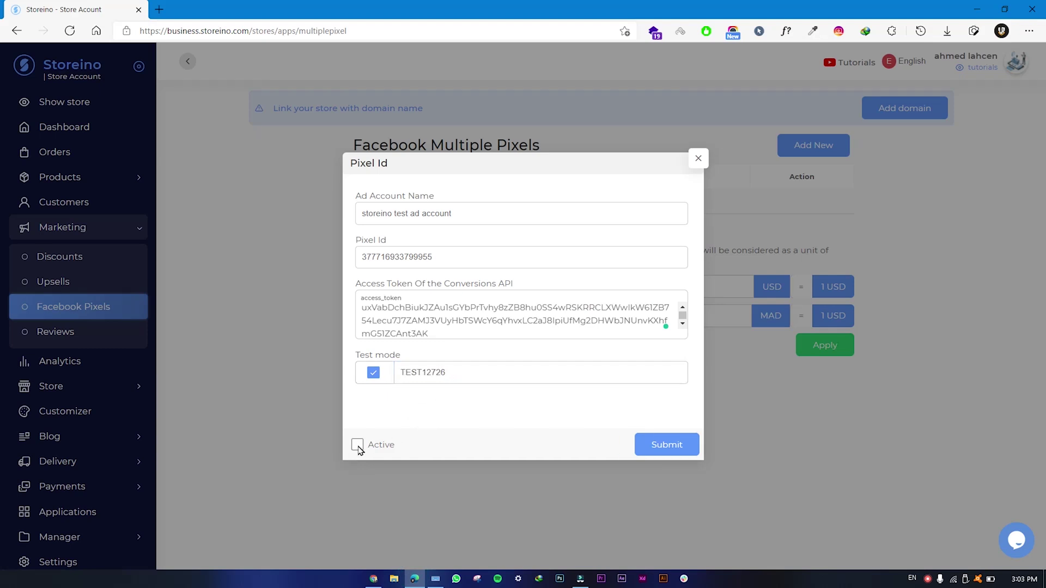
left_click(358, 446)
left_click(667, 452)
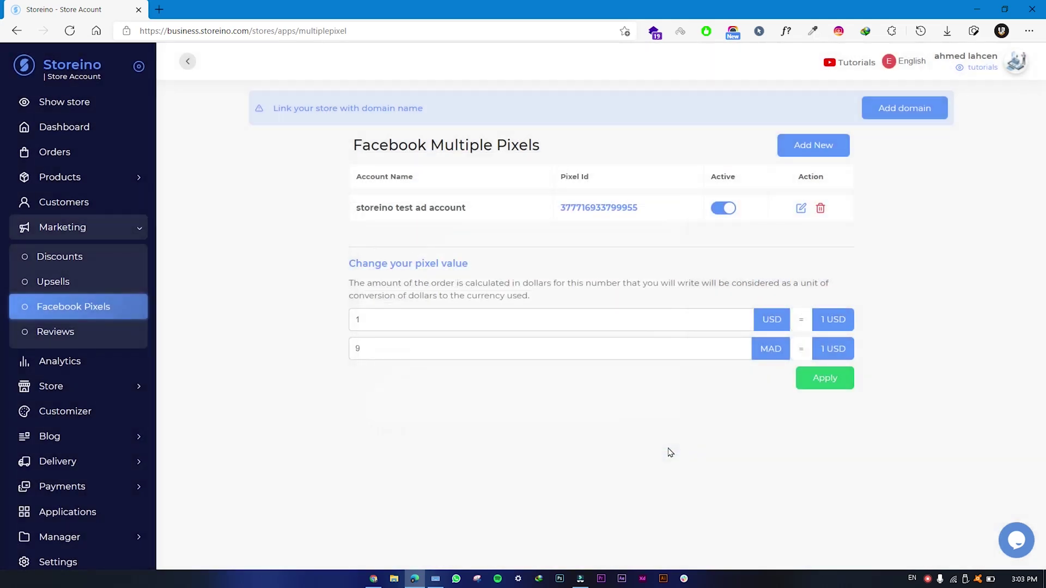